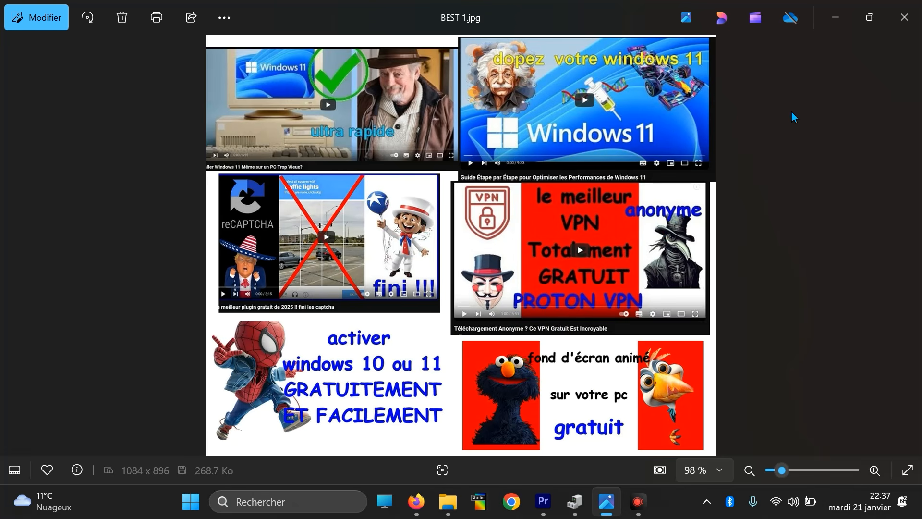
Set the YouTube channel subscription bell to receive all notifications
{"action": "left_click", "coordinate": [835, 17]}
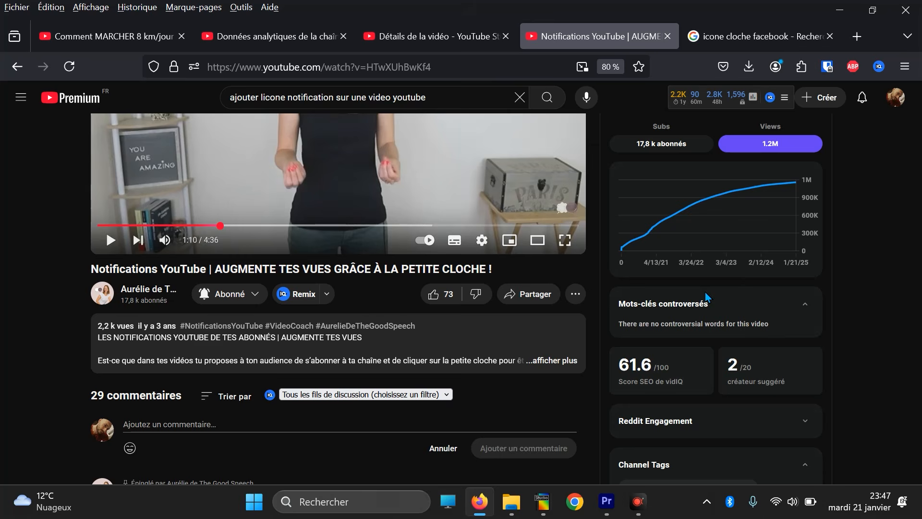
{"action": "left_click", "coordinate": [214, 300]}
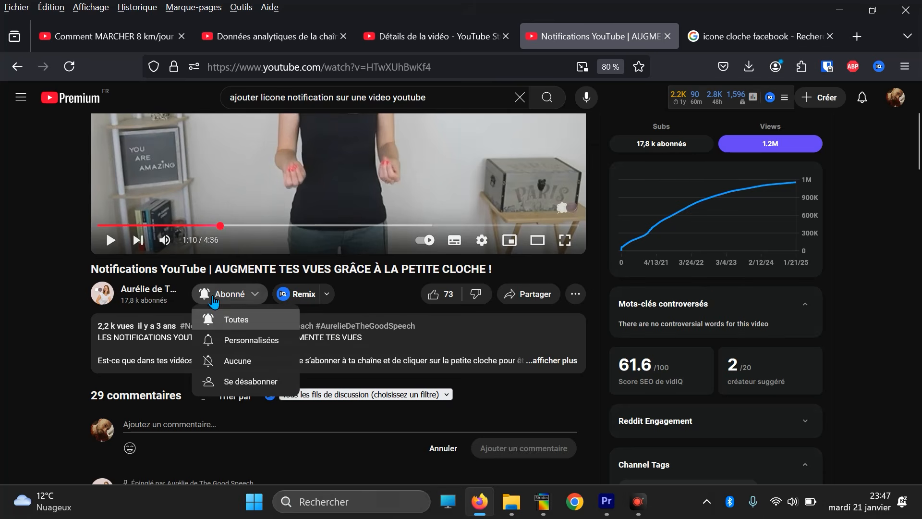
{"action": "left_click", "coordinate": [248, 325]}
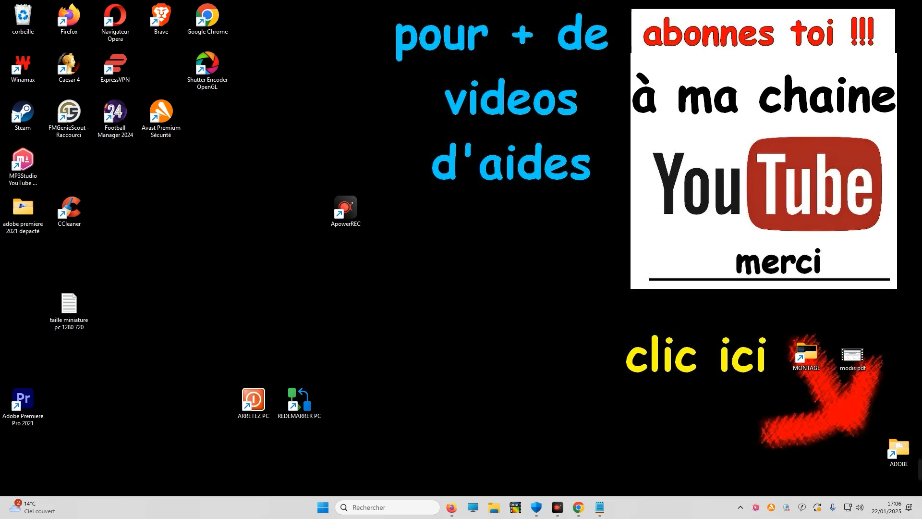
Open Firefox and search the web for "telecharger windows 11"
{"action": "left_click", "coordinate": [452, 507]}
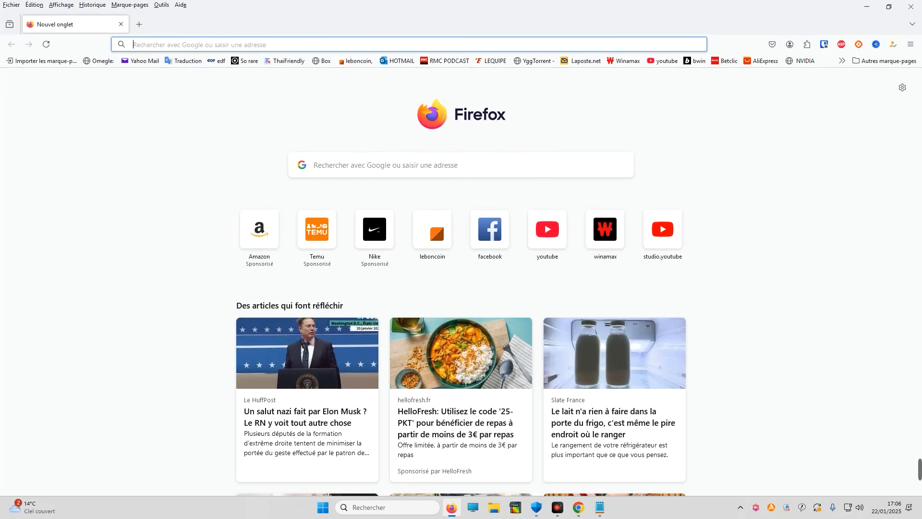
{"action": "left_click", "coordinate": [370, 168]}
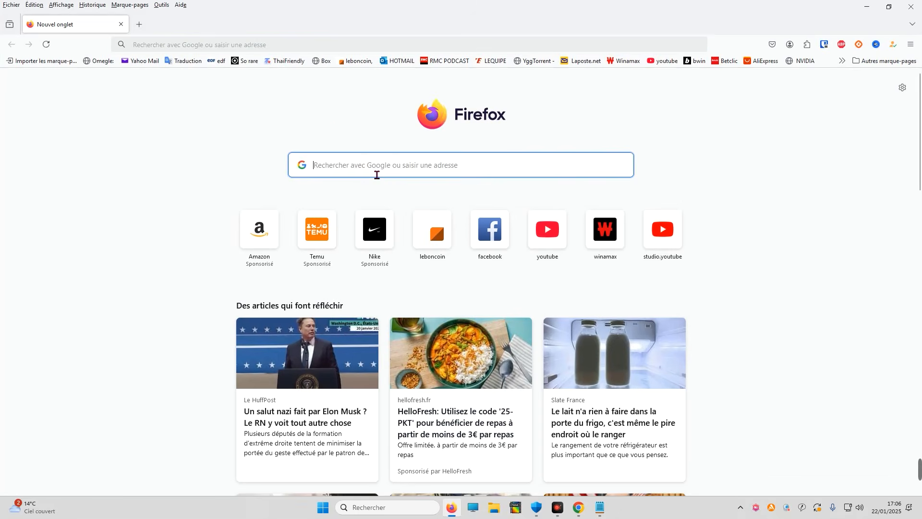
{"action": "type", "text": "telec"}
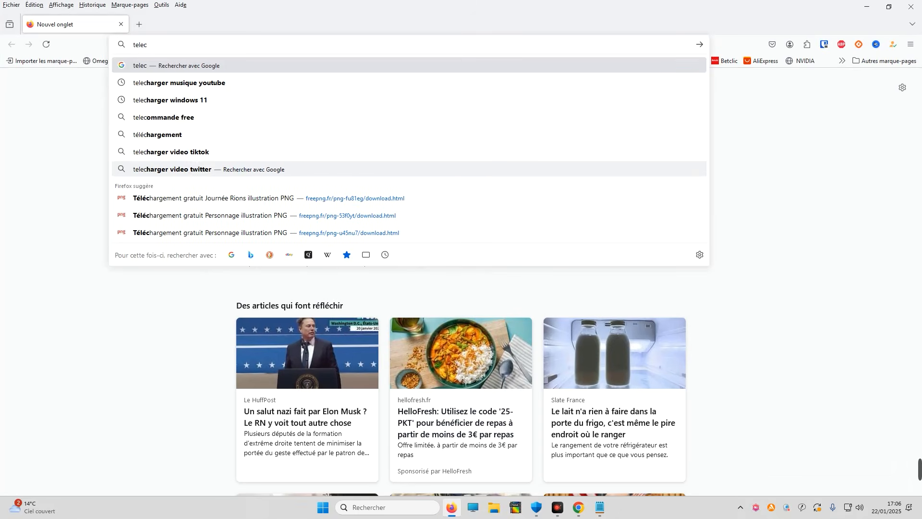
{"action": "type", "text": "harger wi"}
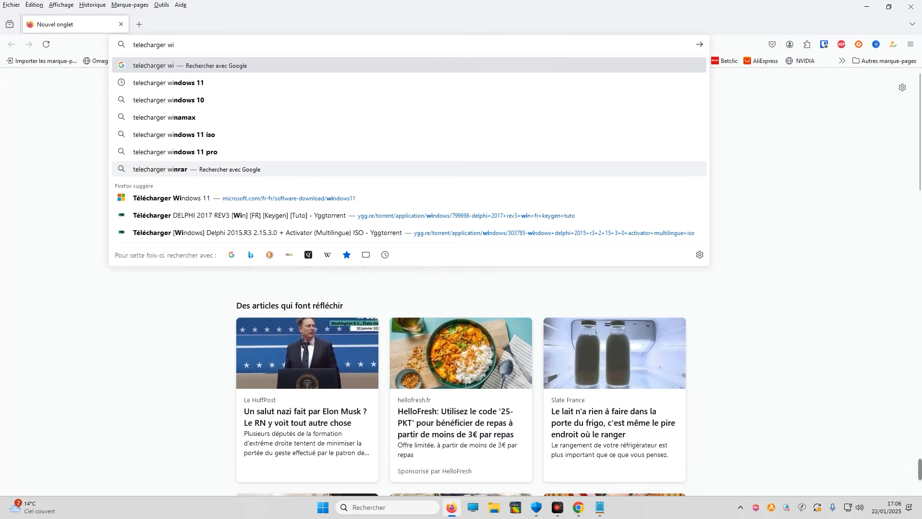
{"action": "type", "text": "ndows 11"}
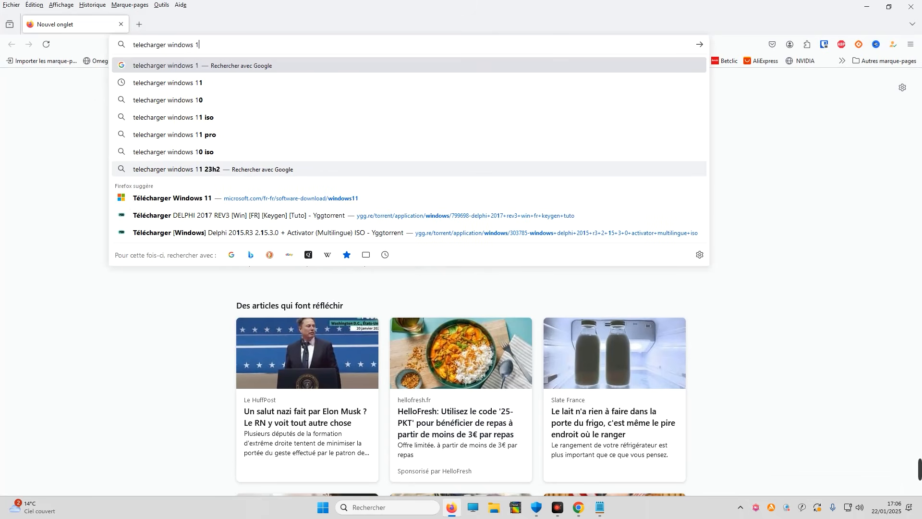
{"action": "key", "text": "Return"}
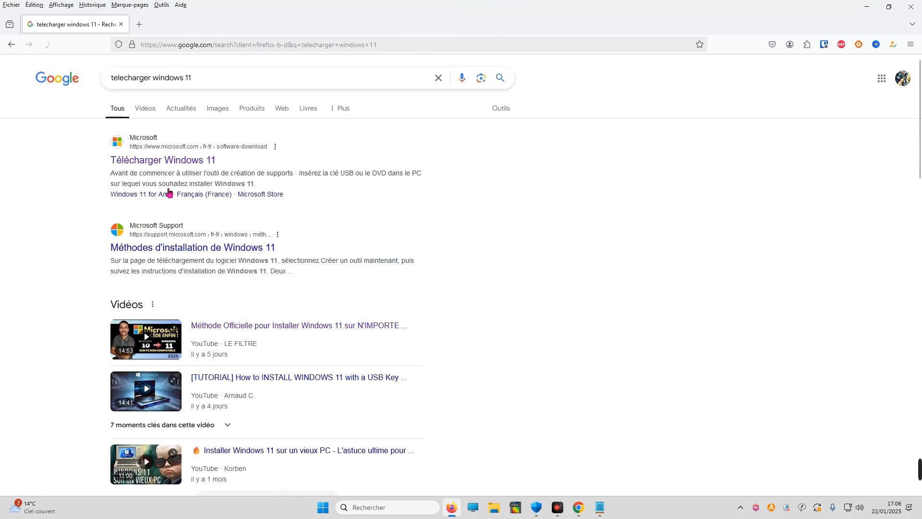
Open Microsoft's Windows 11 download page and request the Windows 11 (ISO édition multiple pour les appareils x64) download
{"action": "left_click", "coordinate": [165, 162]}
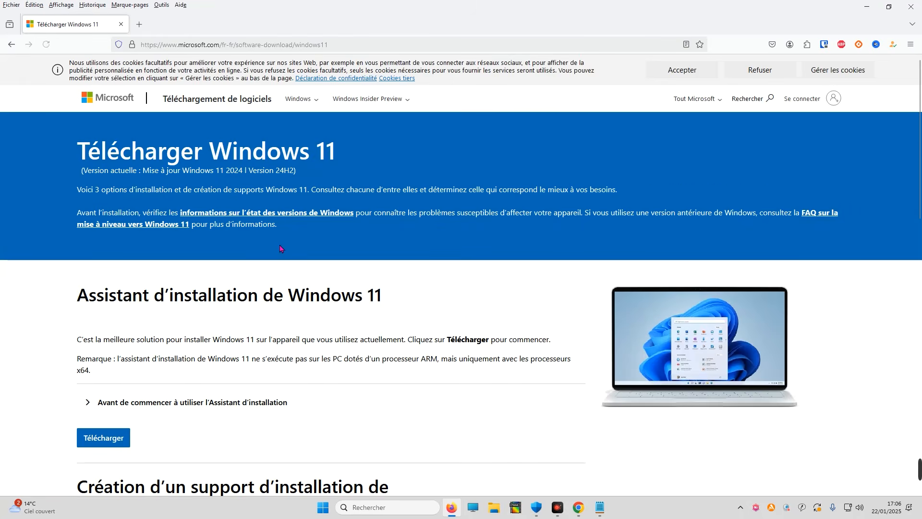
{"action": "scroll", "coordinate": [279, 248], "scroll_direction": "down", "scroll_amount": 13}
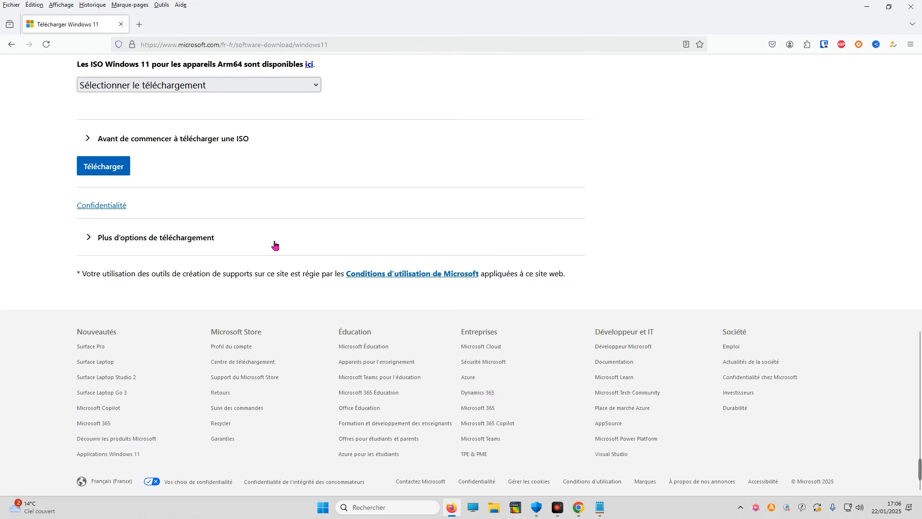
{"action": "scroll", "coordinate": [270, 244], "scroll_direction": "up", "scroll_amount": 4}
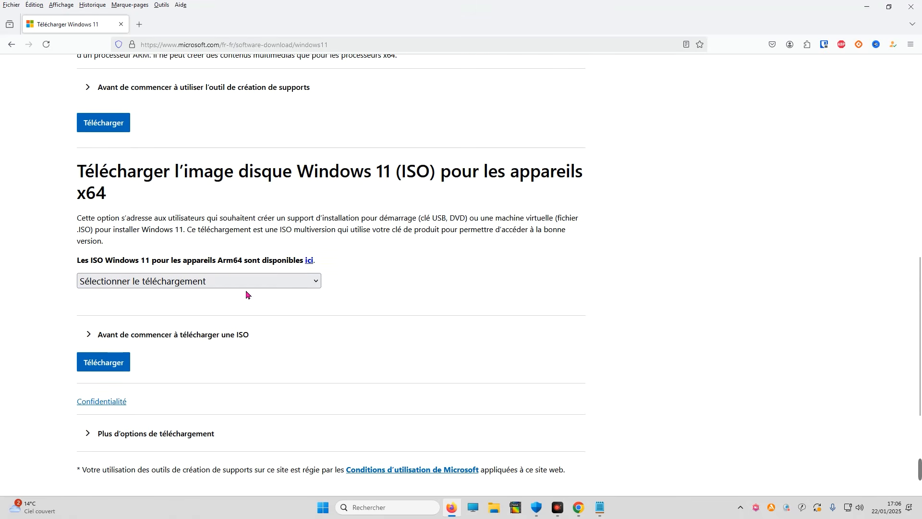
{"action": "left_click", "coordinate": [214, 282]}
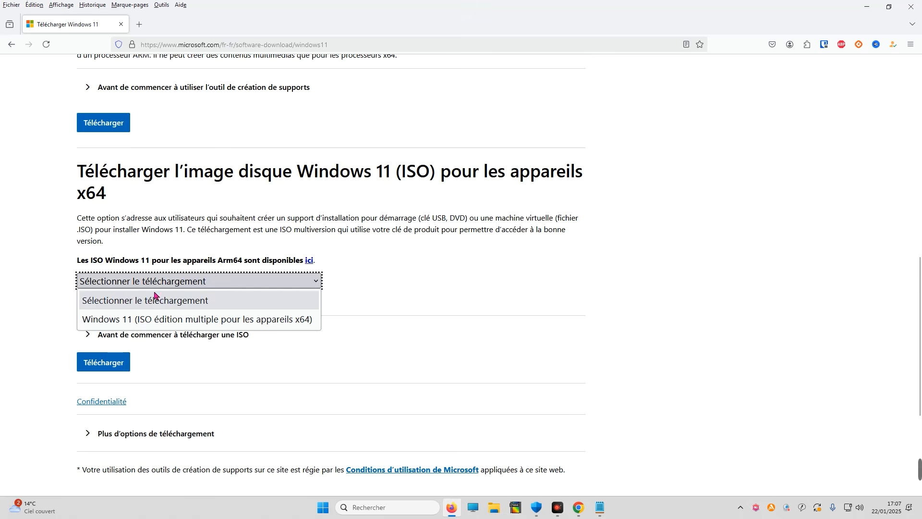
{"action": "left_click", "coordinate": [159, 319]}
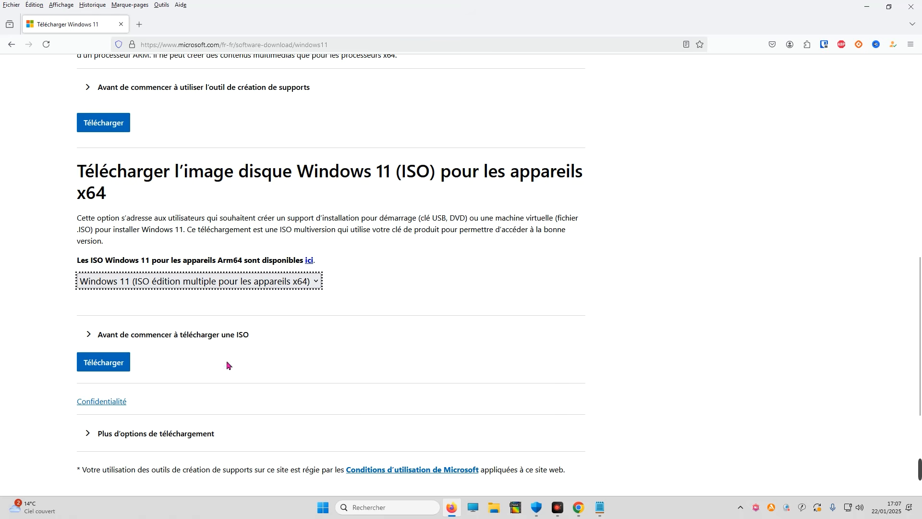
{"action": "left_click", "coordinate": [119, 364]}
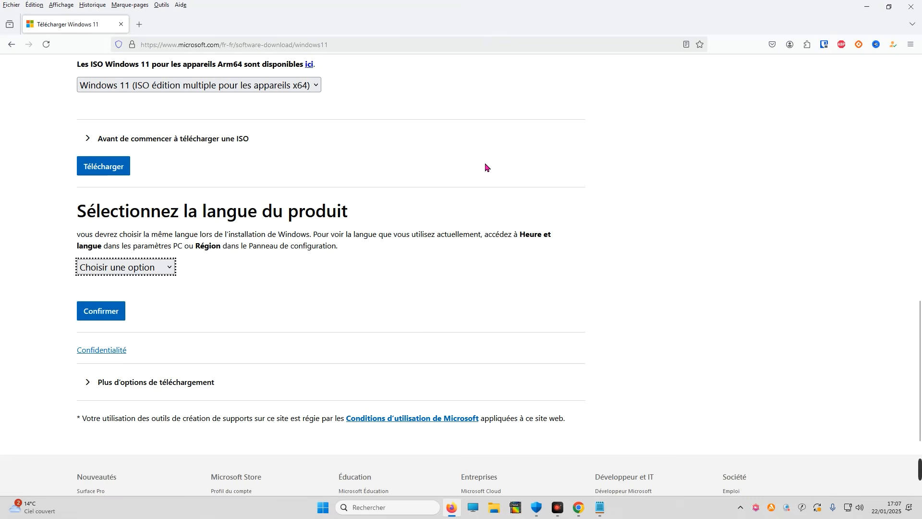
Choose Français as the product language and confirm it
{"action": "left_click", "coordinate": [143, 259]}
{"action": "scroll", "coordinate": [136, 336], "scroll_direction": "down", "scroll_amount": 5}
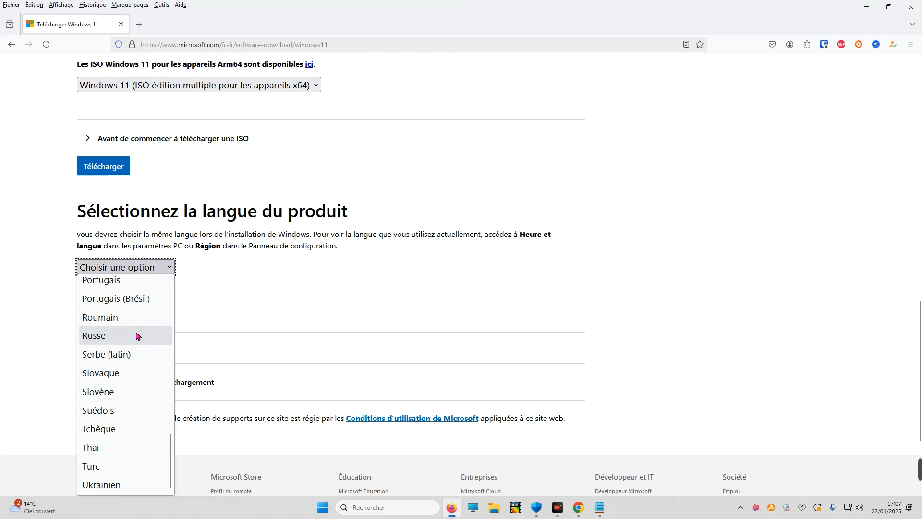
{"action": "scroll", "coordinate": [138, 346], "scroll_direction": "up", "scroll_amount": 6}
{"action": "scroll", "coordinate": [137, 353], "scroll_direction": "up", "scroll_amount": 2}
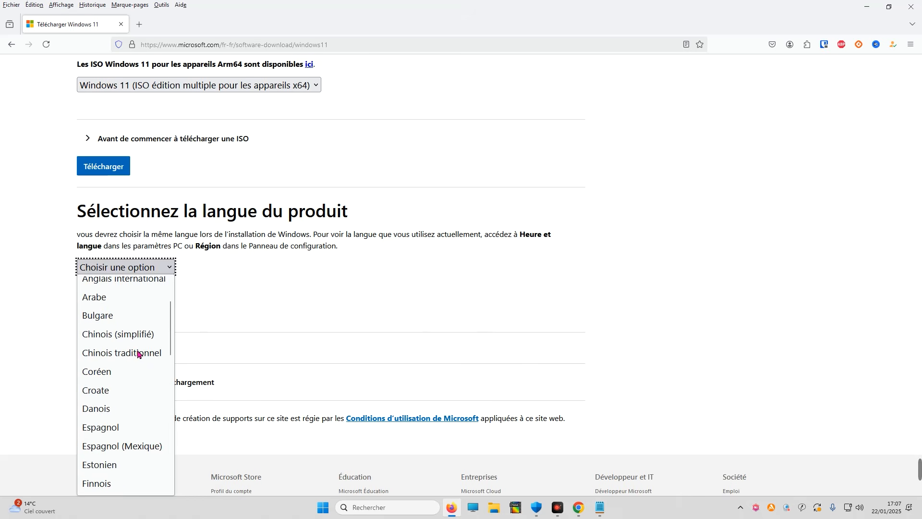
{"action": "scroll", "coordinate": [132, 370], "scroll_direction": "down", "scroll_amount": 4}
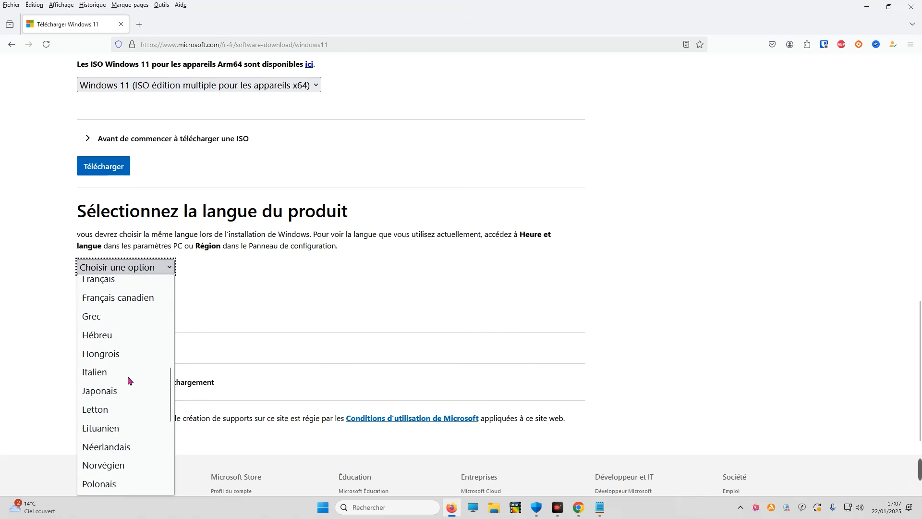
{"action": "scroll", "coordinate": [129, 379], "scroll_direction": "up", "scroll_amount": 2}
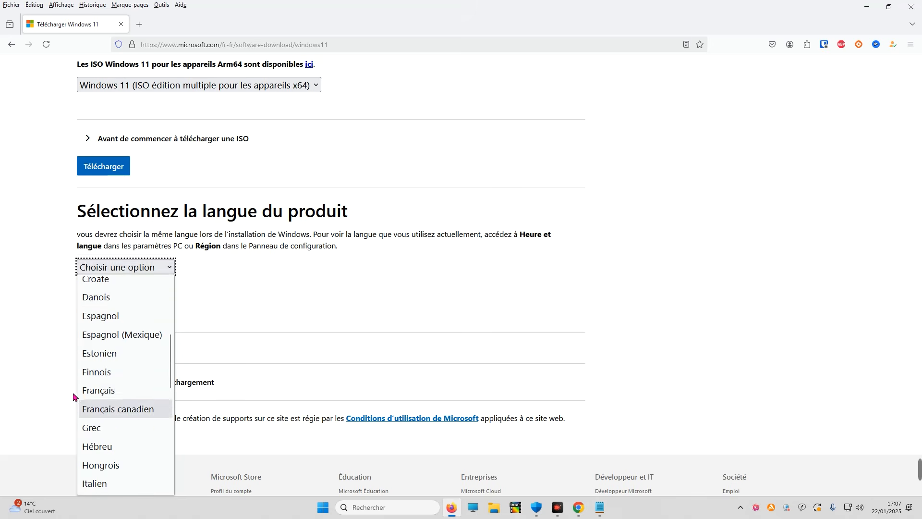
{"action": "left_click", "coordinate": [117, 394]}
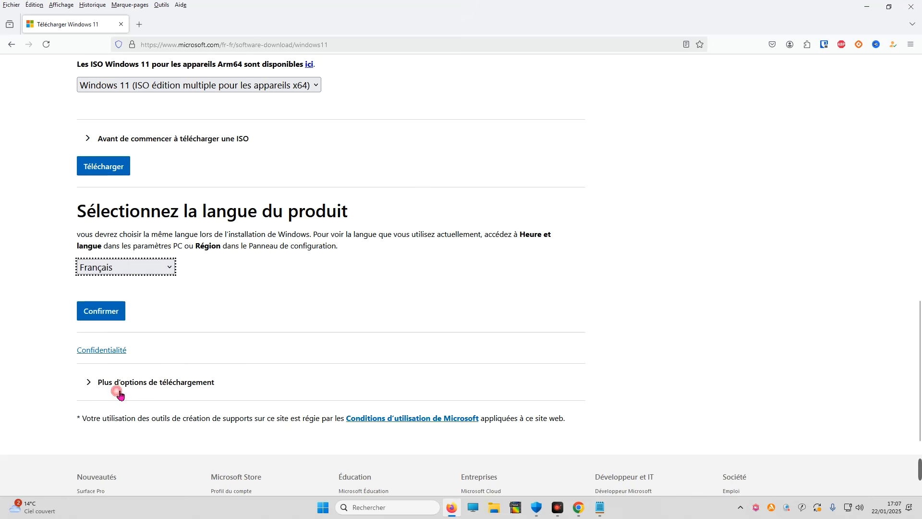
{"action": "left_click", "coordinate": [115, 316]}
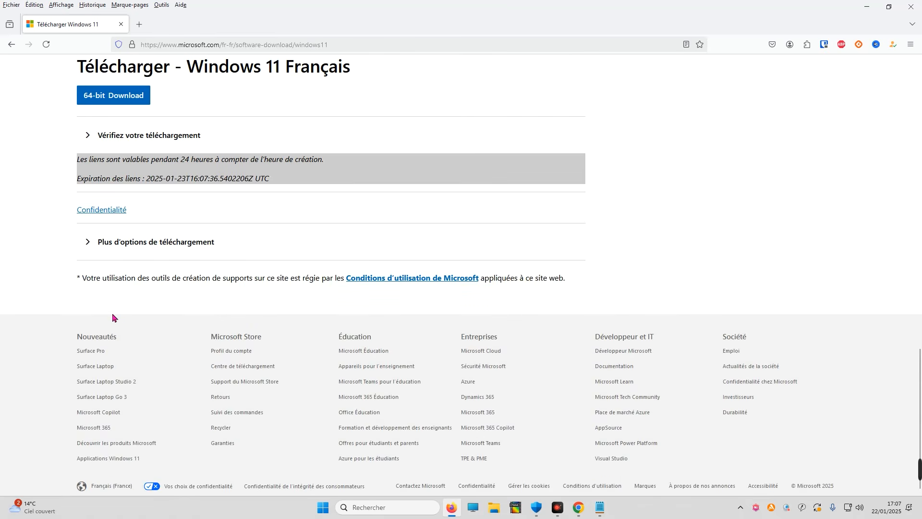
Start the 64-bit Windows 11 Français ISO download
{"action": "scroll", "coordinate": [168, 310], "scroll_direction": "up", "scroll_amount": 3}
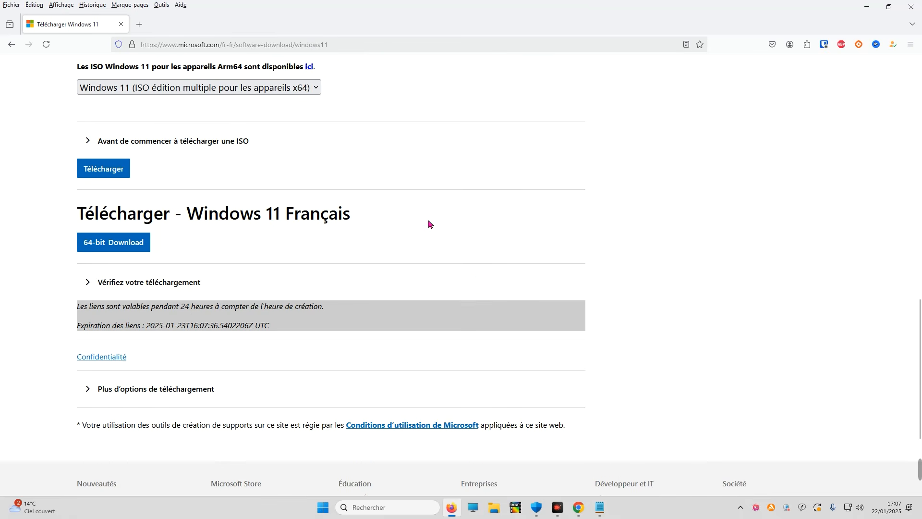
{"action": "left_click", "coordinate": [124, 248]}
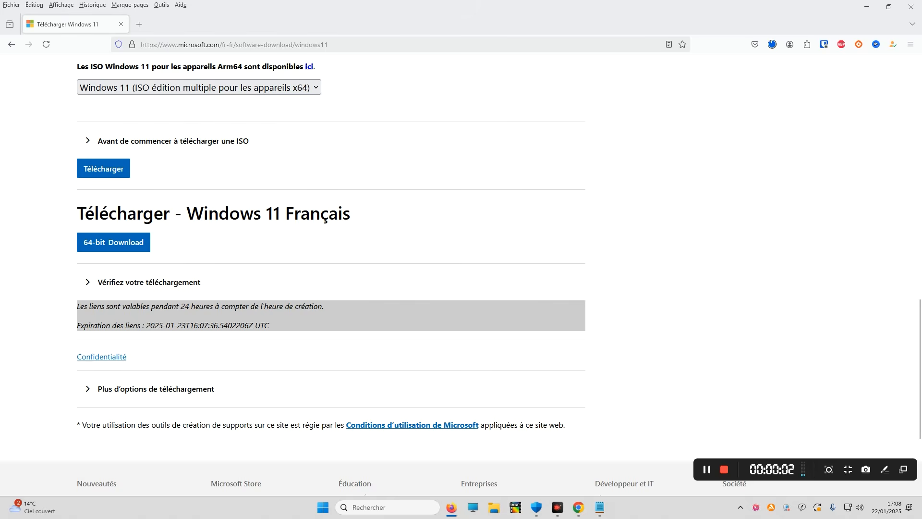
Open a new tab and search the web for "rufus"
{"action": "left_click", "coordinate": [139, 24]}
{"action": "left_click", "coordinate": [359, 165]}
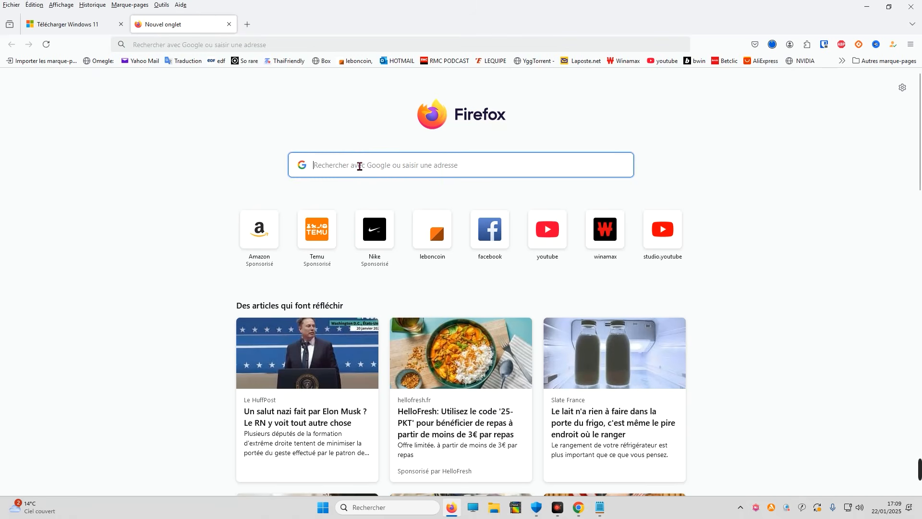
{"action": "type", "text": "rufus"}
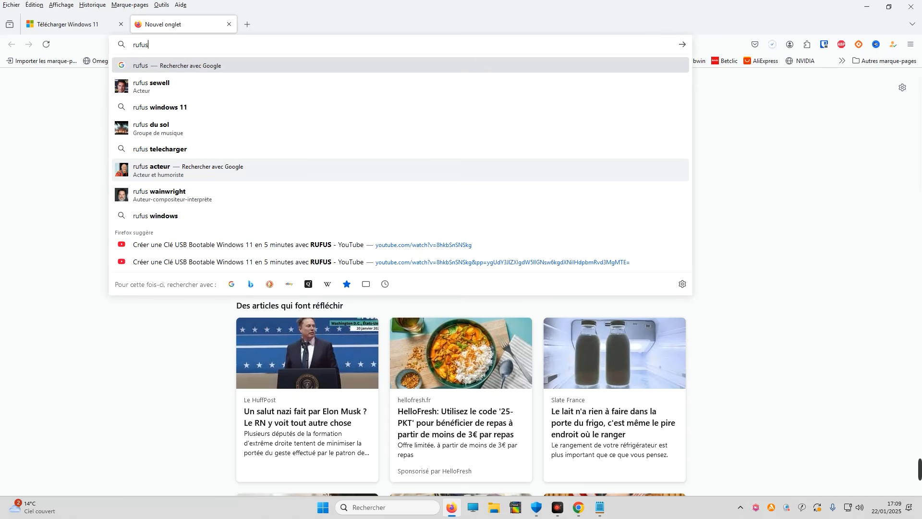
{"action": "key", "text": "Return"}
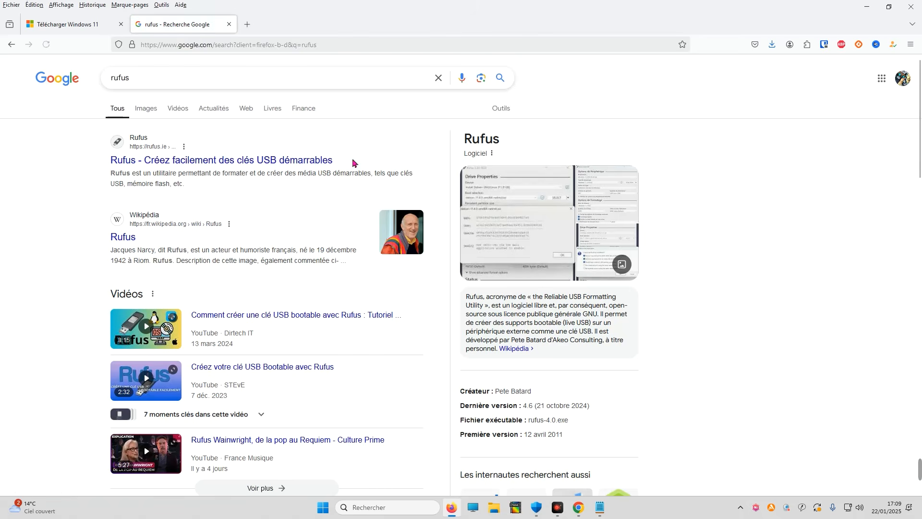
Open the Rufus website and download the portable rufus-4.6p.exe version
{"action": "left_click", "coordinate": [181, 160]}
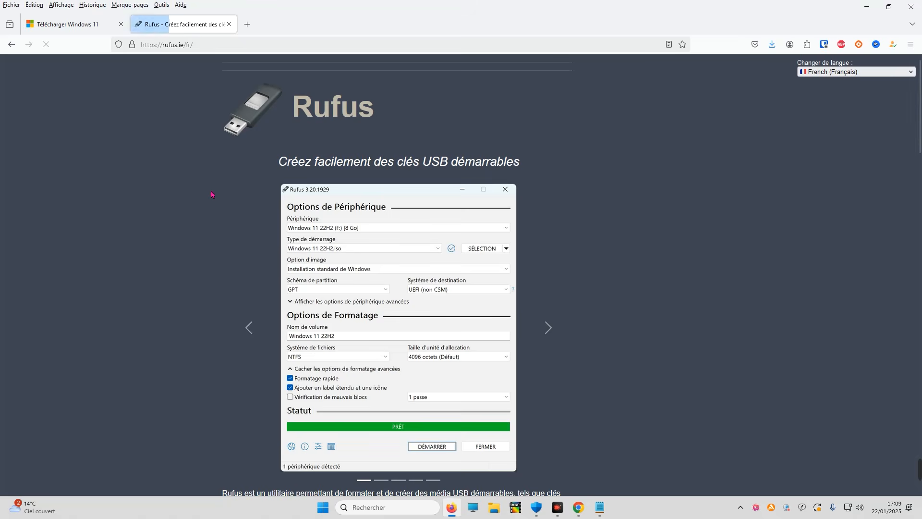
{"action": "scroll", "coordinate": [485, 235], "scroll_direction": "down", "scroll_amount": 8}
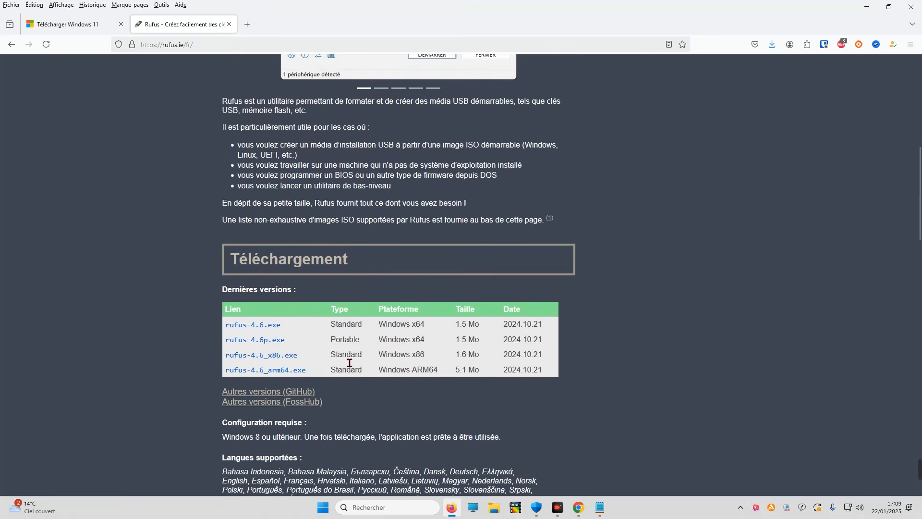
{"action": "left_click", "coordinate": [258, 342]}
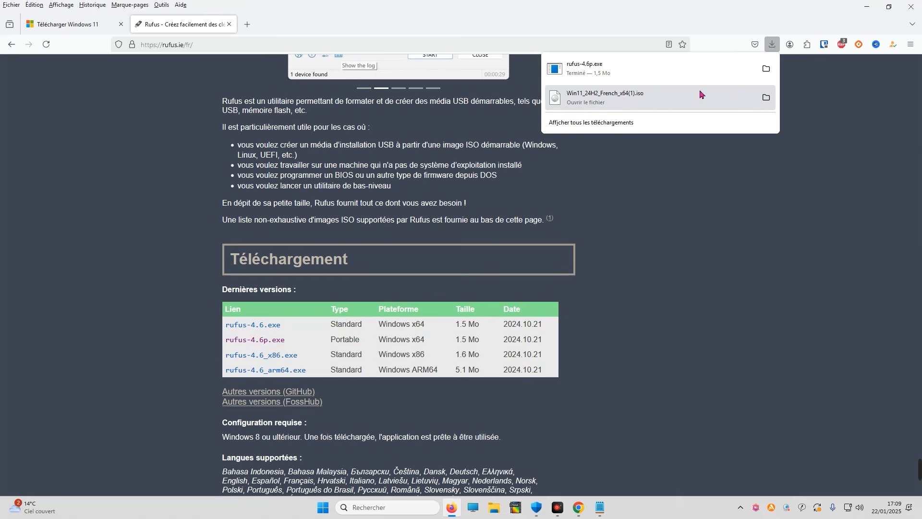
Open the downloads folder, launch rufus-4.6p and decline the online update check
{"action": "left_click", "coordinate": [766, 68]}
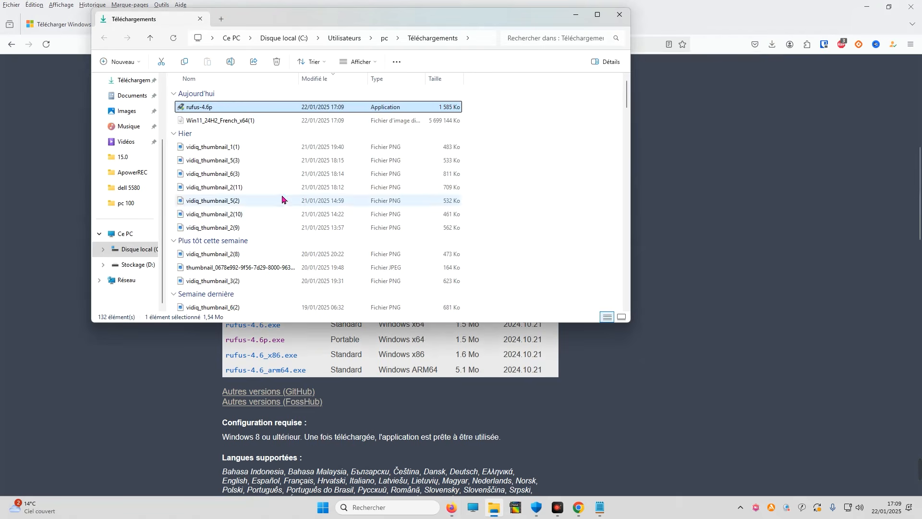
{"action": "double_click", "coordinate": [208, 111]}
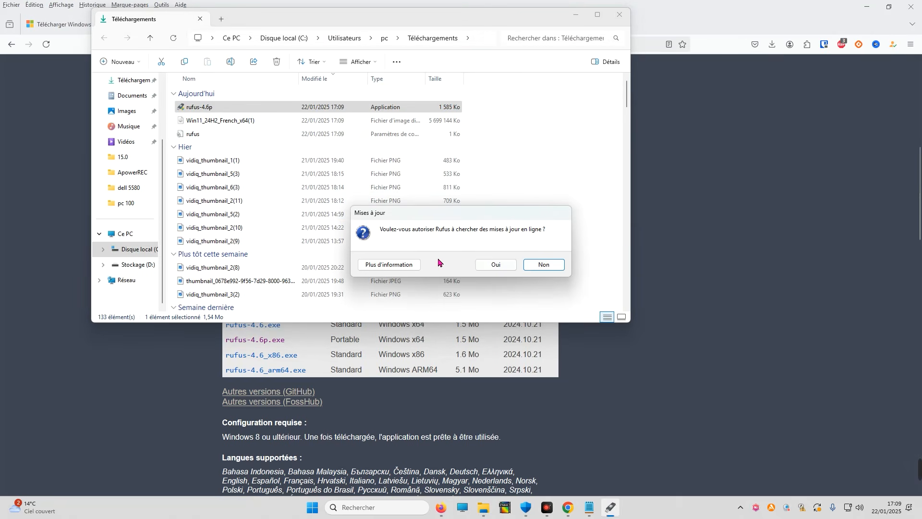
{"action": "left_click", "coordinate": [534, 268]}
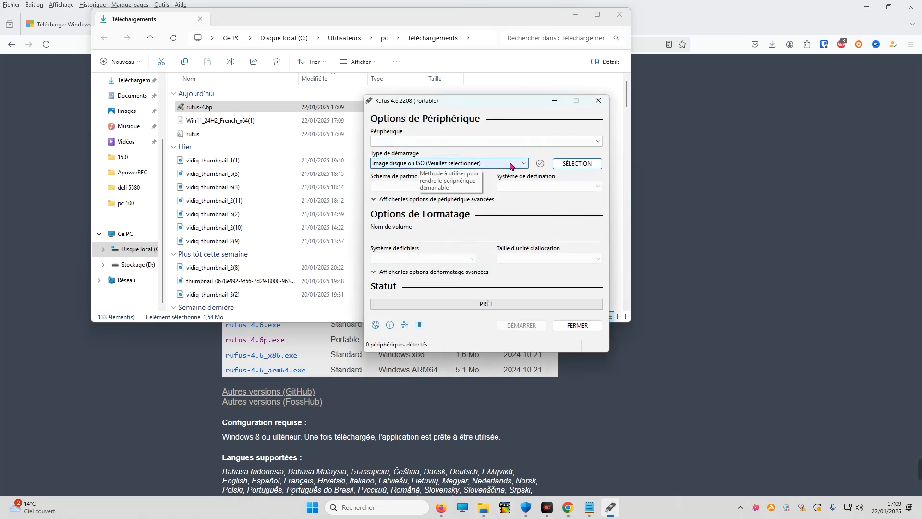
Select the Win11_24H2_French_x64(1) ISO as the boot image in Rufus
{"action": "left_click", "coordinate": [574, 164]}
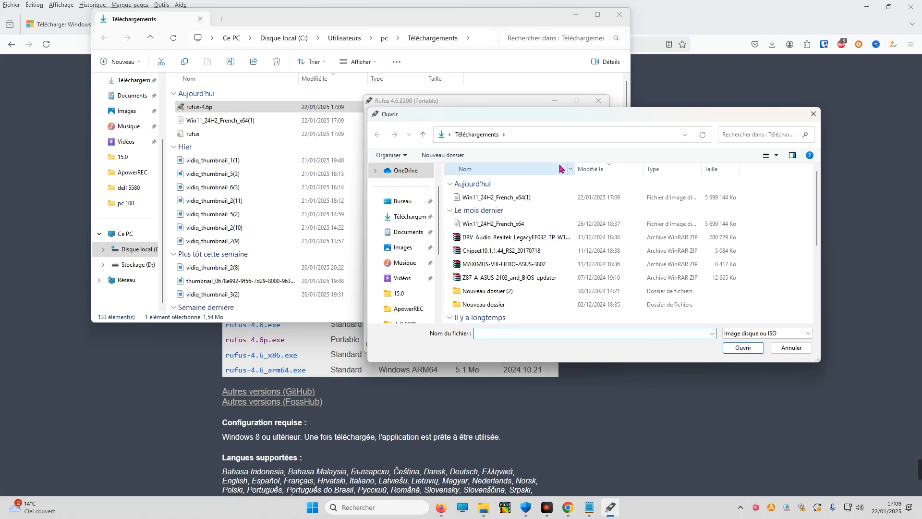
{"action": "double_click", "coordinate": [498, 198]}
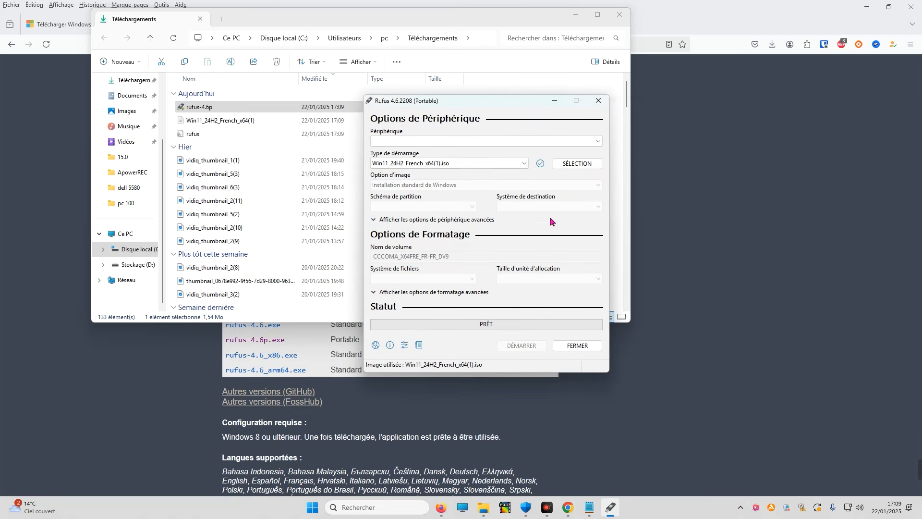
Select the NO_LABEL (E:) [7.8Go] USB drive as the target device
{"action": "left_click", "coordinate": [420, 142]}
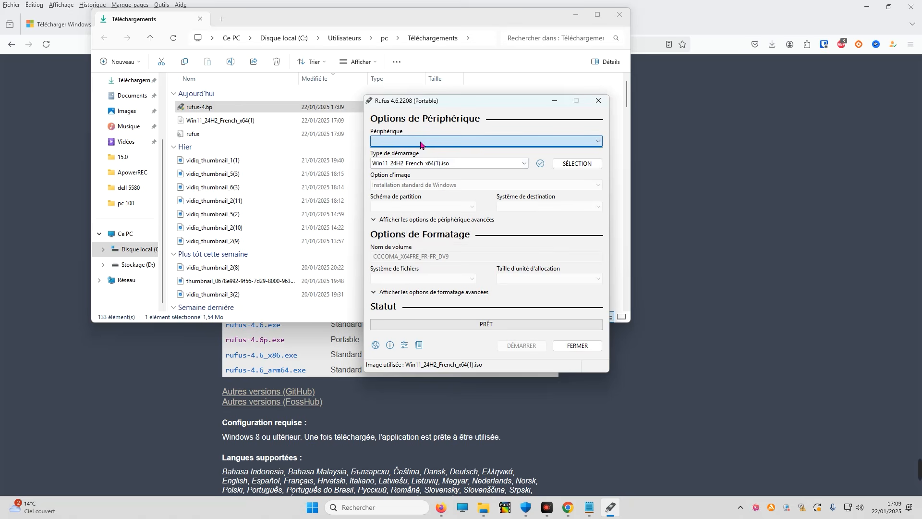
{"action": "left_click", "coordinate": [593, 144]}
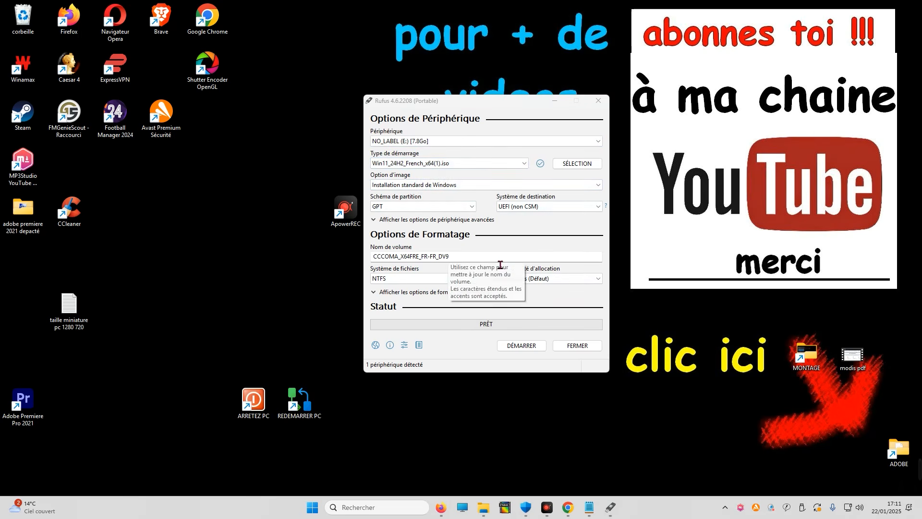
{"action": "left_click", "coordinate": [550, 224]}
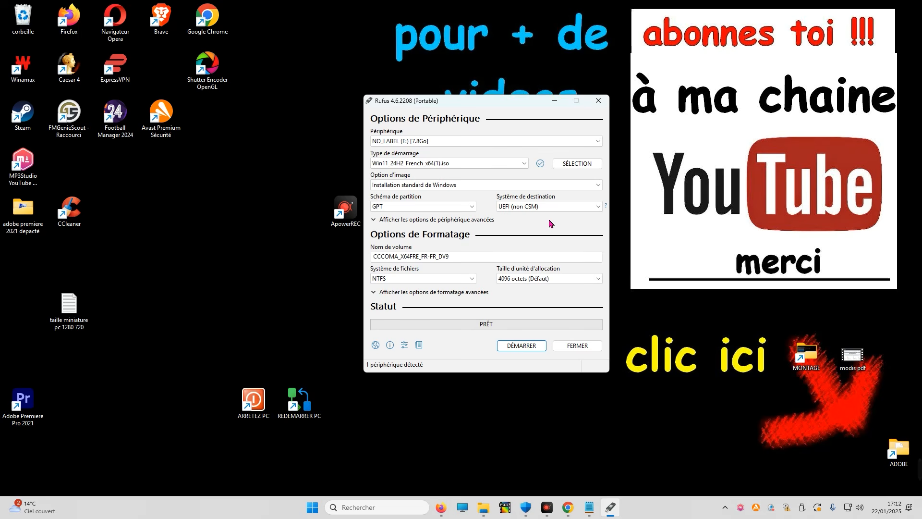
Try switching the partition scheme to MBR, then set it back to GPT
{"action": "left_click", "coordinate": [438, 208]}
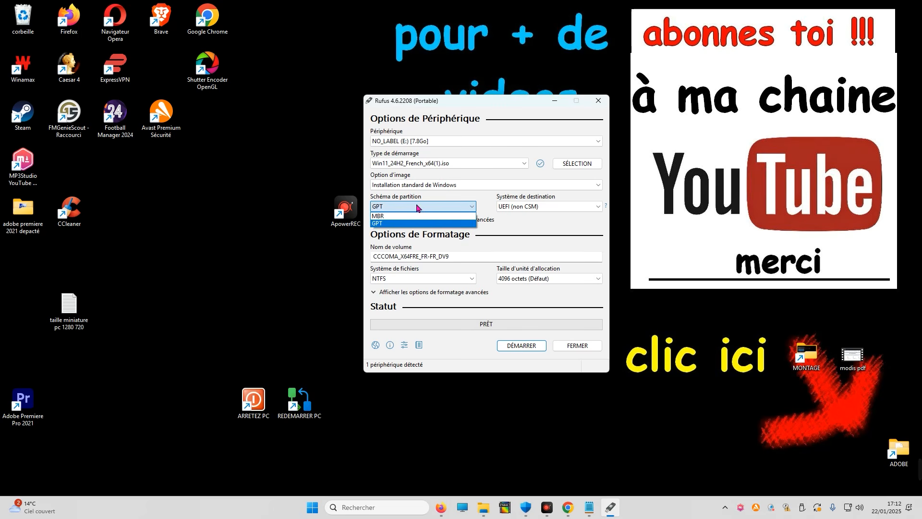
{"action": "left_click", "coordinate": [389, 224]}
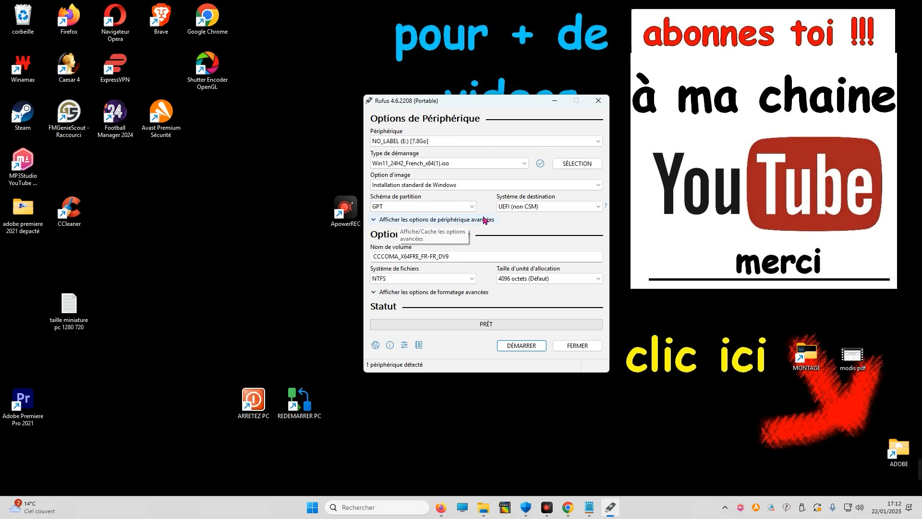
{"action": "left_click", "coordinate": [422, 207]}
{"action": "left_click", "coordinate": [406, 217]}
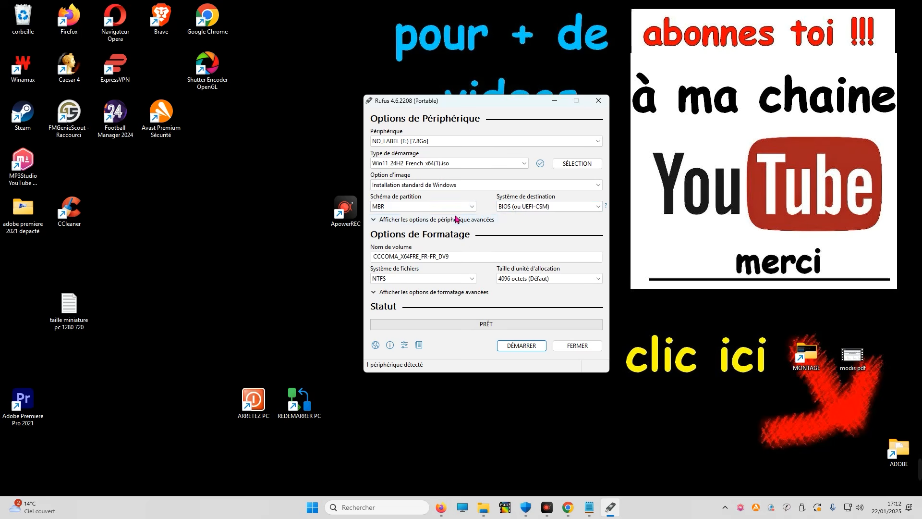
{"action": "left_click", "coordinate": [423, 206]}
{"action": "left_click", "coordinate": [390, 224]}
Start writing the drive, keeping the RAM/Secure Boot/TPM and Microsoft account bypasses, adding a local account named pc, and accepting the erase warning
{"action": "left_click", "coordinate": [517, 347]}
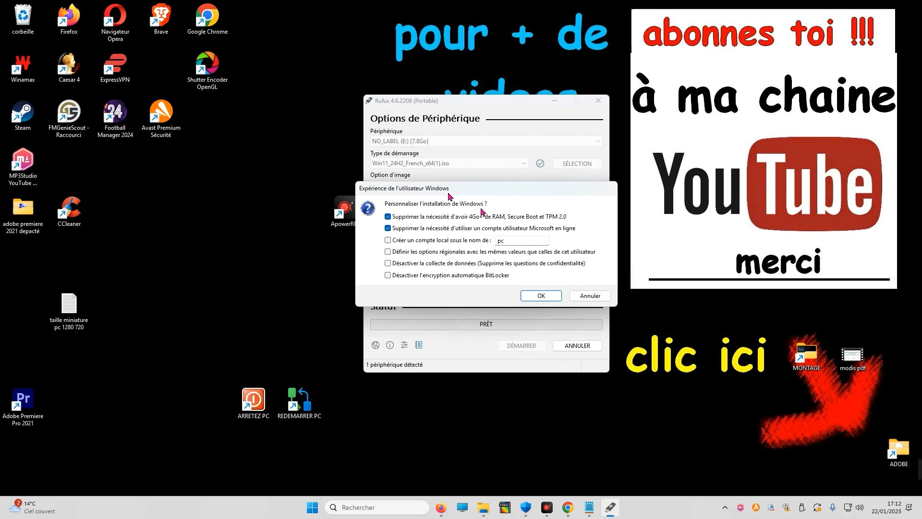
{"action": "left_click", "coordinate": [412, 220]}
{"action": "left_click", "coordinate": [412, 220]}
{"action": "left_click", "coordinate": [406, 220]}
{"action": "left_click", "coordinate": [417, 221]}
{"action": "left_click", "coordinate": [417, 233]}
{"action": "left_click", "coordinate": [418, 233]}
{"action": "left_click", "coordinate": [417, 232]}
{"action": "left_click", "coordinate": [417, 233]}
{"action": "left_click", "coordinate": [417, 232]}
{"action": "left_click", "coordinate": [417, 233]}
{"action": "left_click", "coordinate": [403, 241]}
{"action": "left_click", "coordinate": [440, 241]}
{"action": "left_click", "coordinate": [453, 243]}
{"action": "left_click_drag", "start_coordinate": [544, 245], "coordinate": [395, 223]}
{"action": "left_click", "coordinate": [453, 245]}
{"action": "left_click", "coordinate": [419, 240]}
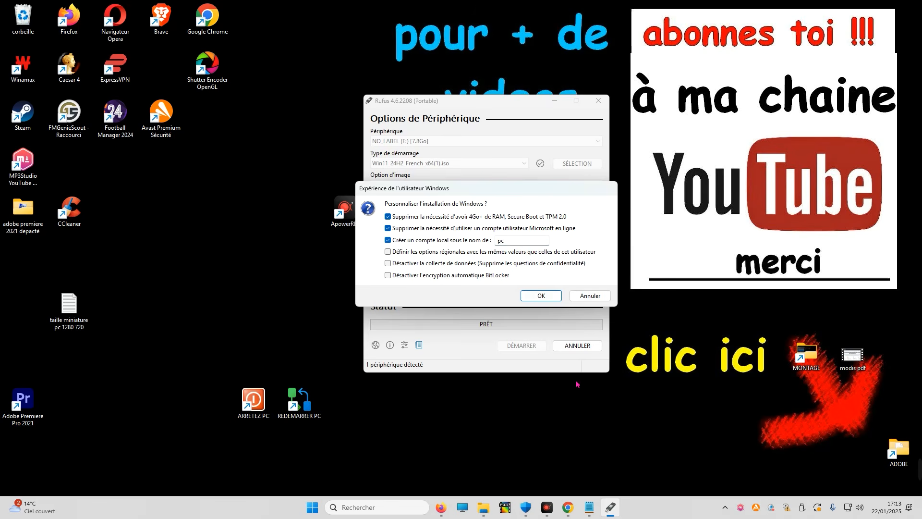
{"action": "left_click", "coordinate": [541, 296]}
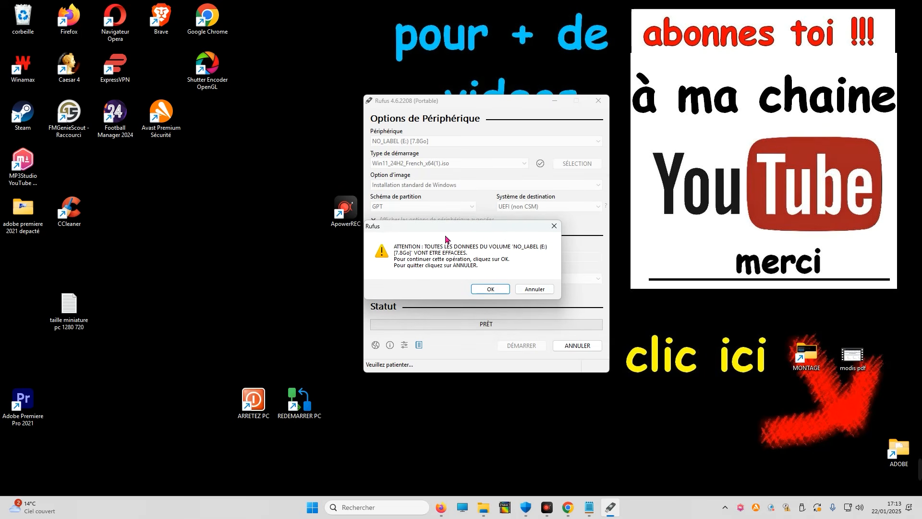
{"action": "left_click", "coordinate": [492, 290]}
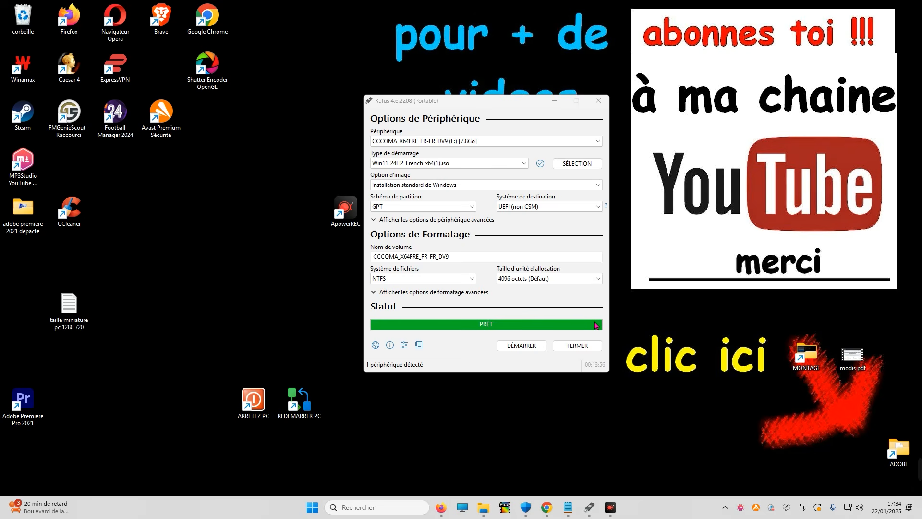
Open File Explorer, maximize it, and open the properties of Ce PC
{"action": "left_click", "coordinate": [466, 509]}
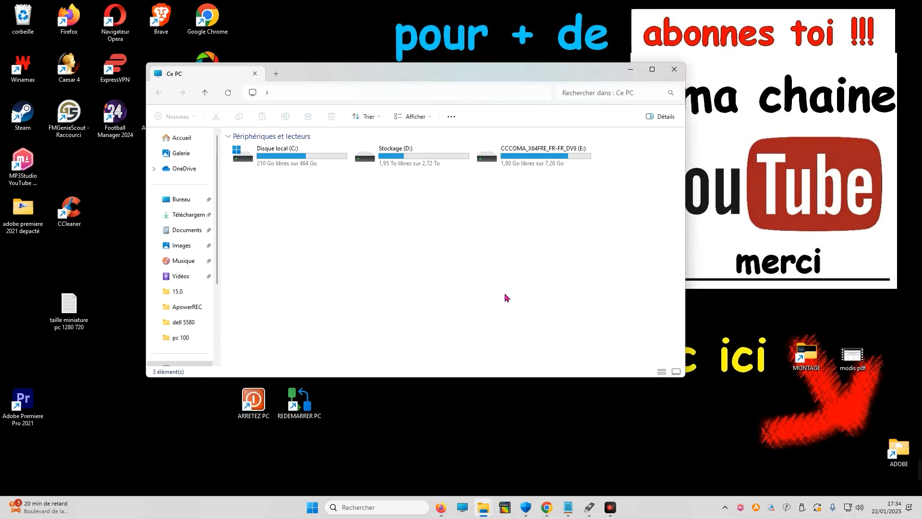
{"action": "left_click", "coordinate": [652, 69]}
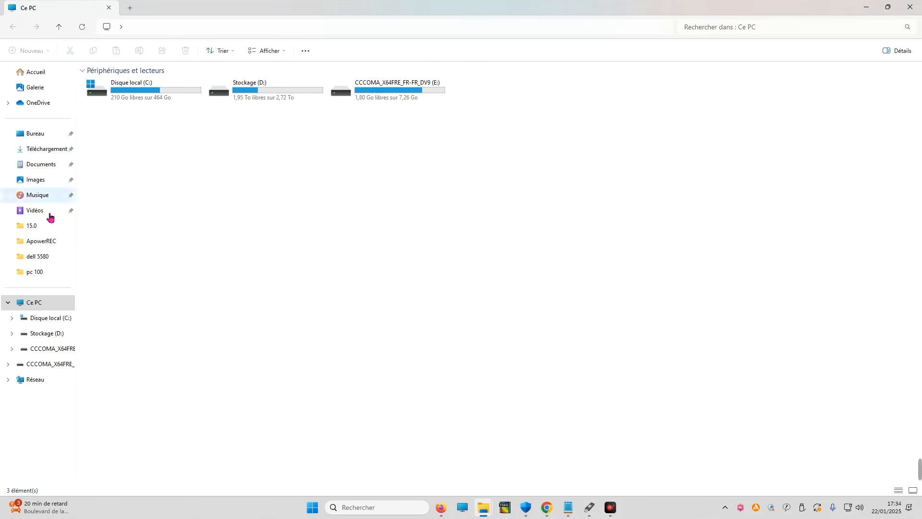
{"action": "left_click", "coordinate": [38, 309]}
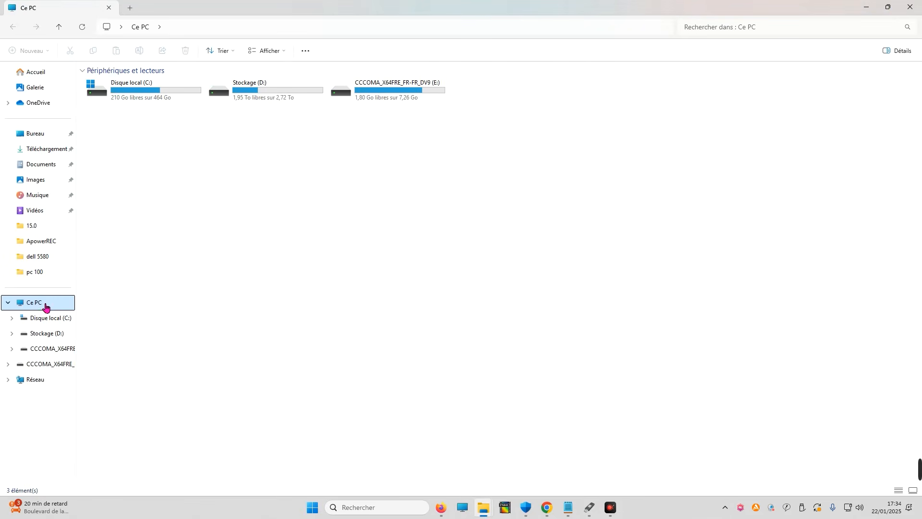
{"action": "right_click", "coordinate": [41, 304]}
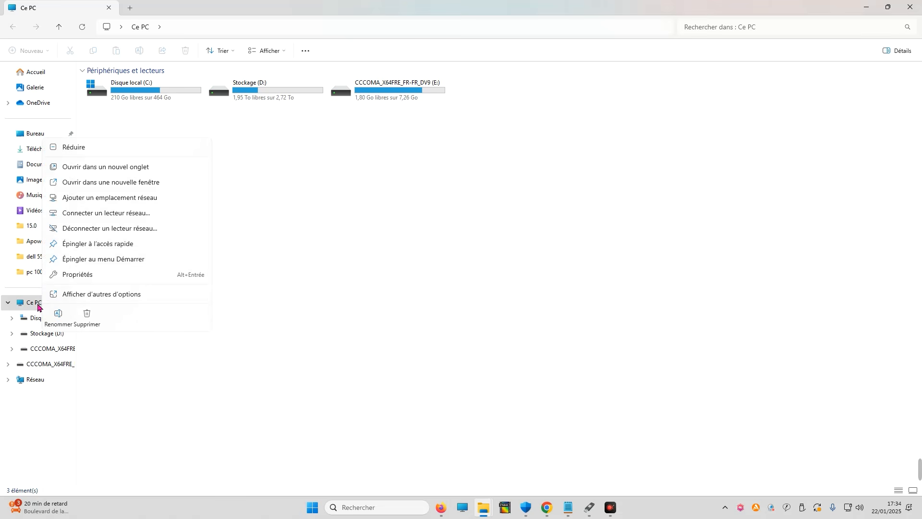
{"action": "left_click", "coordinate": [72, 274]}
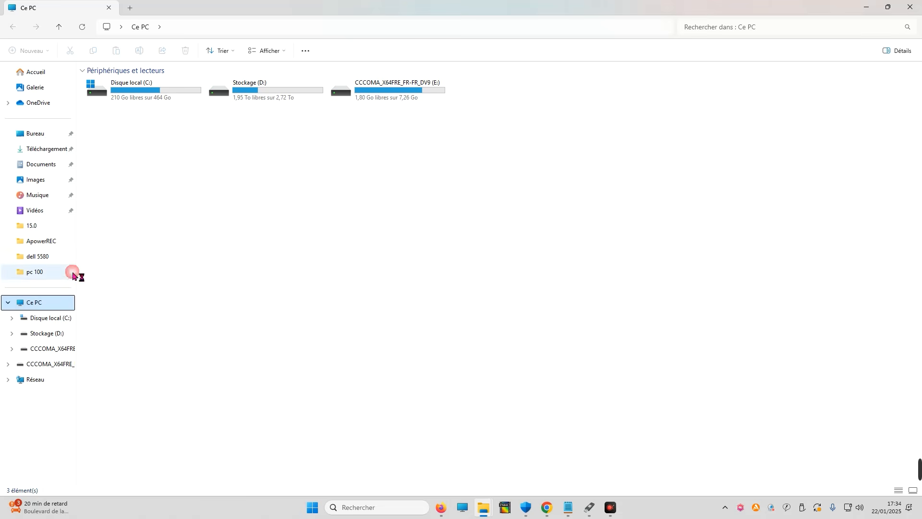